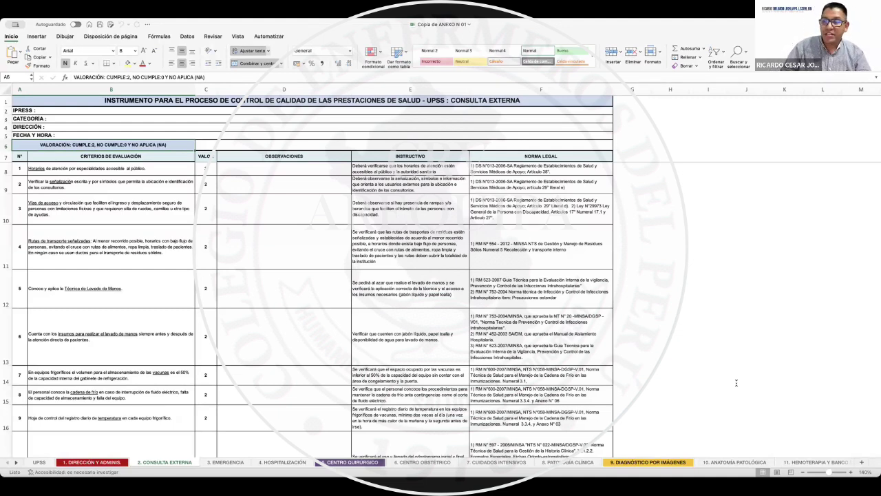
# Switch to the presentation slide and draw a red box around the line "Definir la norma contra la cual se realizará la auditoría."
pyautogui.click(540, 244)
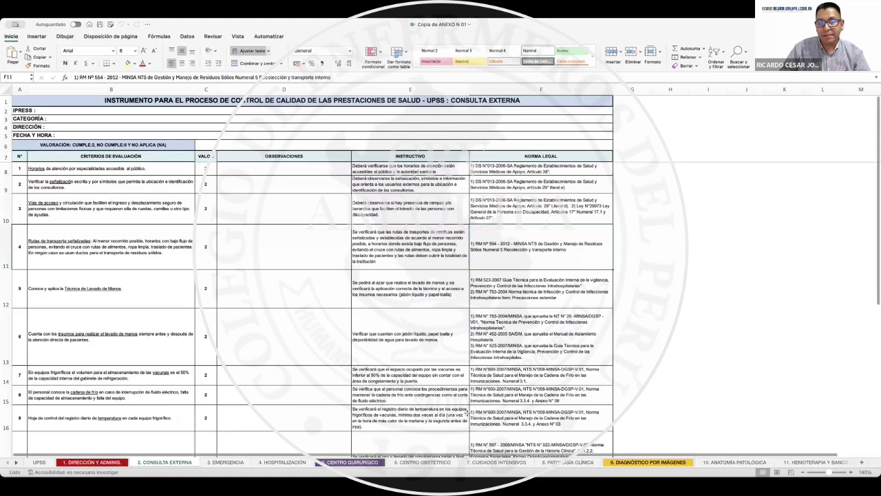
pyautogui.hotkey('alt', 'Tab')
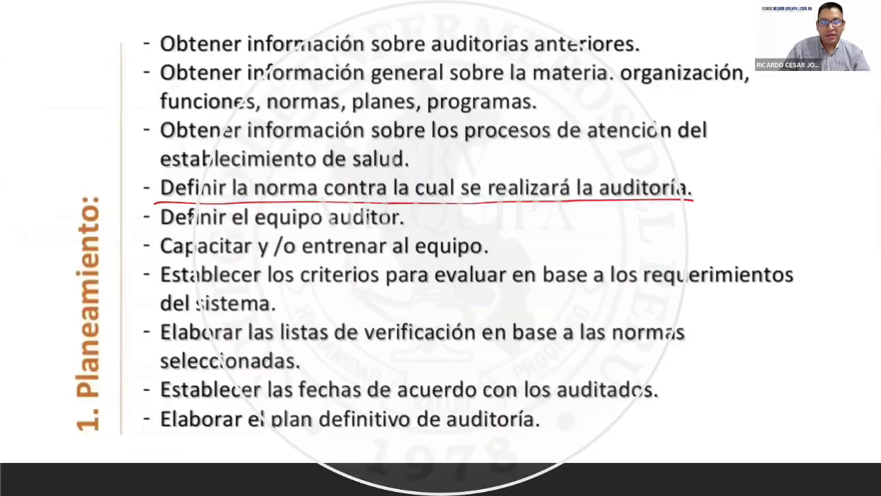
pyautogui.moveTo(159, 183)
pyautogui.mouseDown()
pyautogui.moveTo(210, 171)
pyautogui.moveTo(694, 169)
pyautogui.moveTo(703, 187)
pyautogui.moveTo(681, 201)
pyautogui.mouseUp()
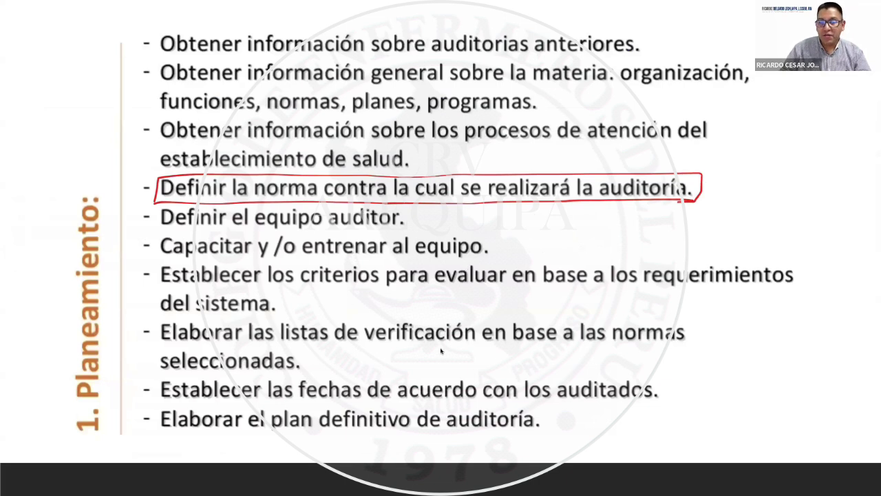
# Switch back to the Excel workbook and examine the LISTADO DE UPSS, including the entries EMERGENCIA and CENTRO QUIRÚRGICO
pyautogui.hotkey('alt', 'Tab')
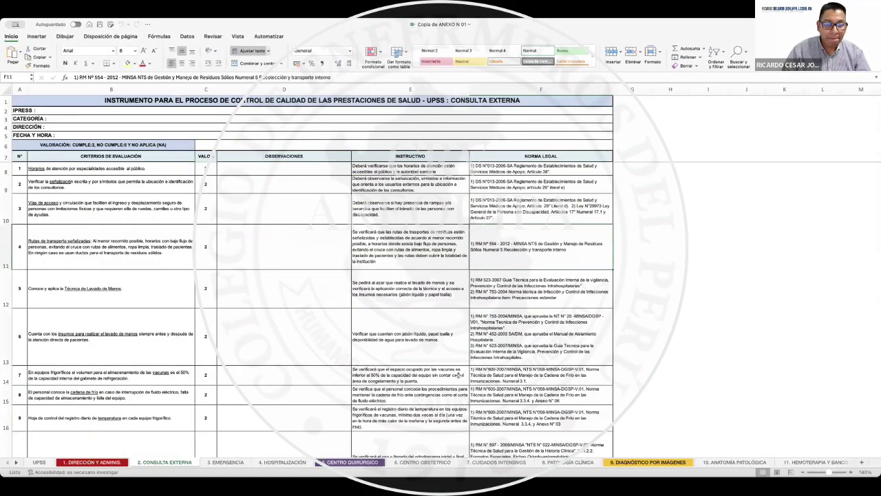
pyautogui.scroll(-1, 459, 375)
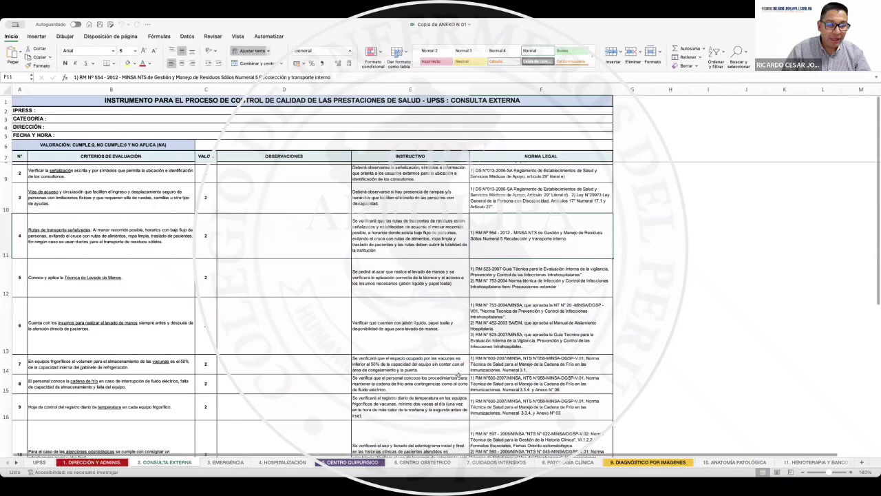
pyautogui.click(39, 464)
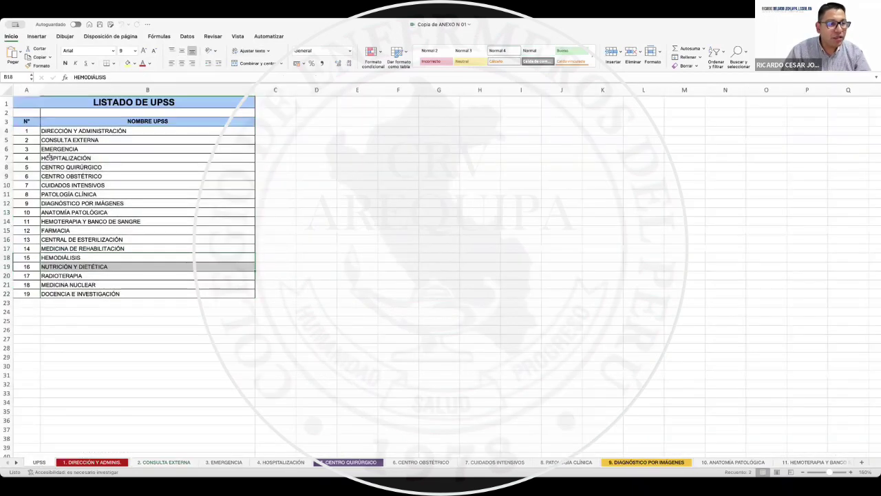
pyautogui.moveTo(26, 131); pyautogui.dragTo(30, 284)
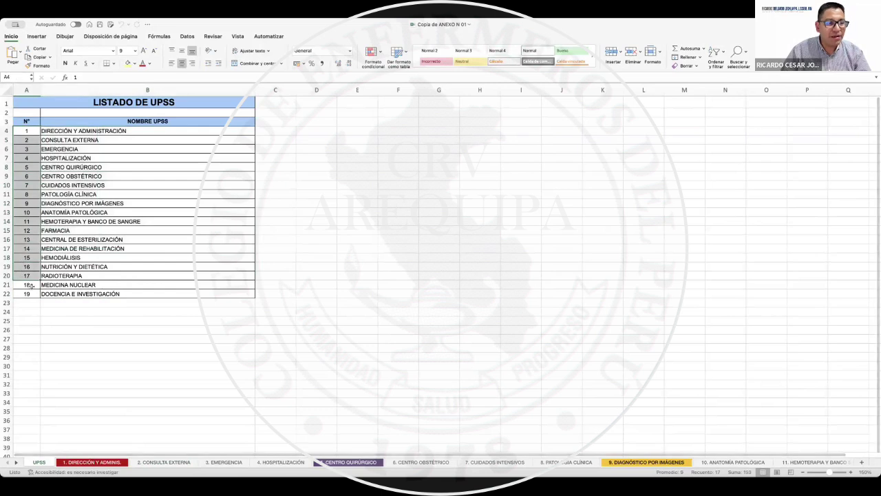
pyautogui.scroll(-1, 31, 284)
pyautogui.click(30, 289)
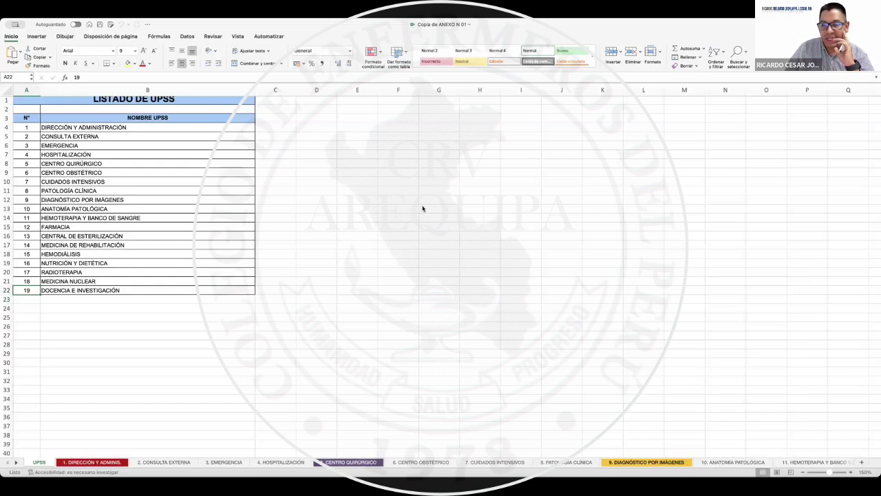
pyautogui.click(67, 146)
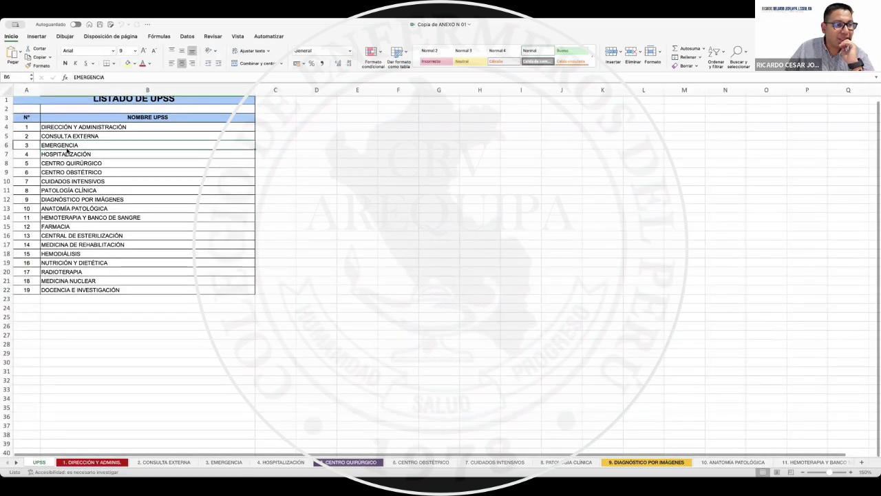
pyautogui.click(80, 163)
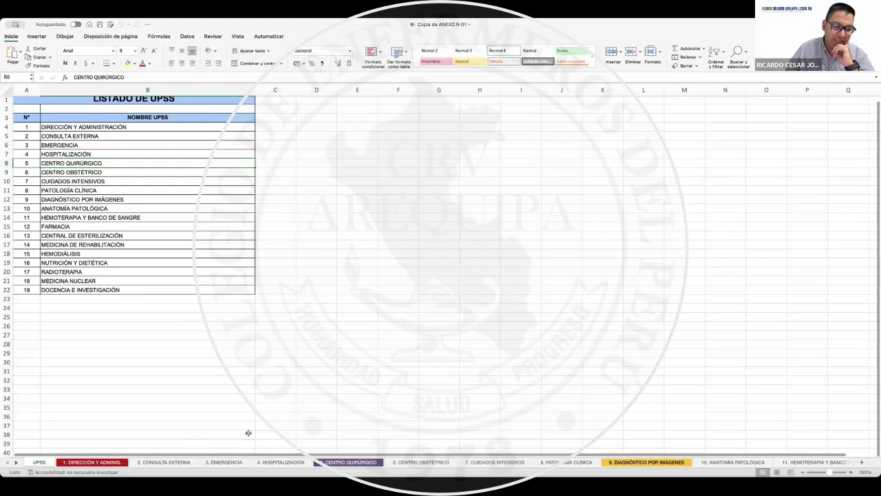
# Open the 3. EMERGENCIA sheet and set its zoom to 170%
pyautogui.click(225, 462)
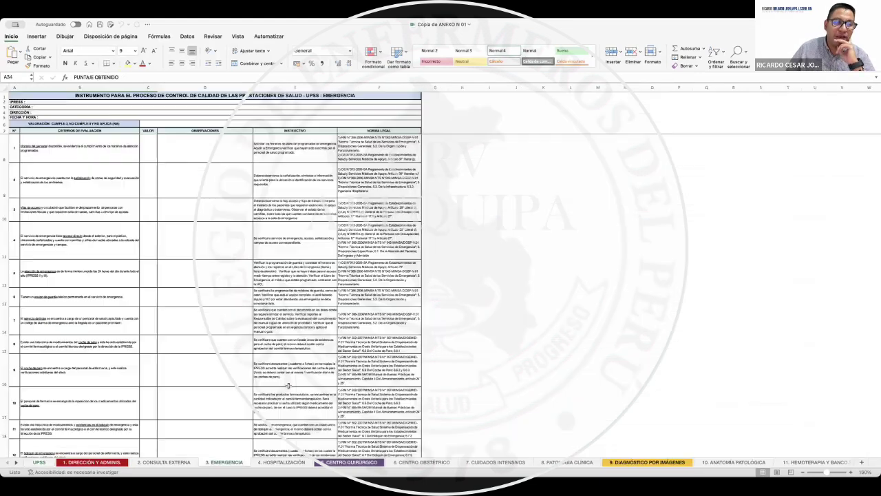
pyautogui.click(850, 472)
pyautogui.click(850, 472)
pyautogui.click(849, 472)
pyautogui.click(850, 473)
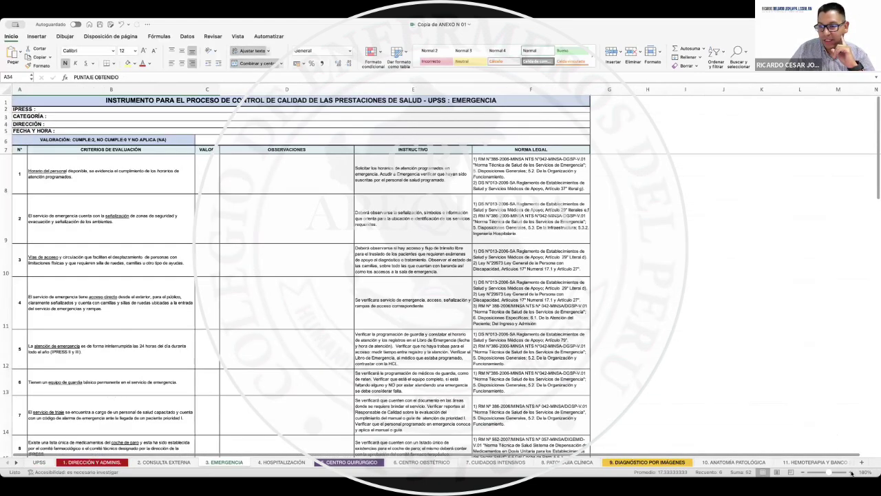
pyautogui.click(851, 472)
pyautogui.click(851, 472)
# Score criterion 1, on the staff's work schedule, with a VALOR of 2
pyautogui.click(169, 183)
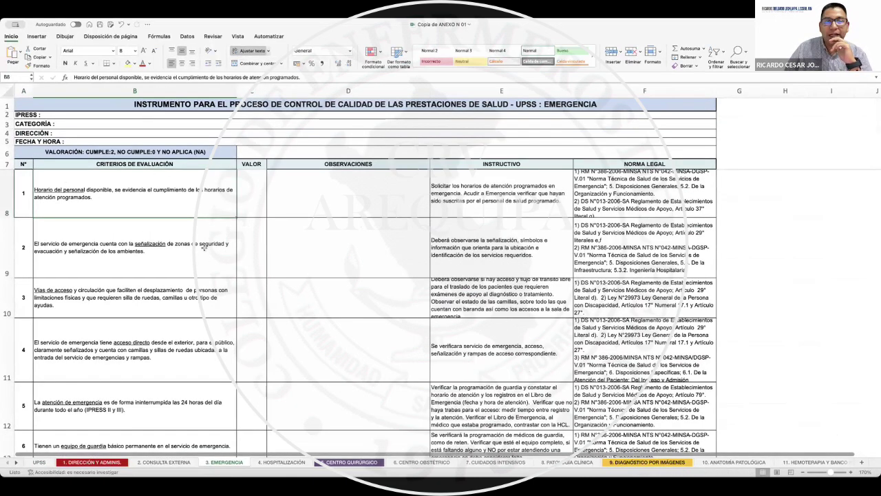
pyautogui.scroll(-1, 204, 250)
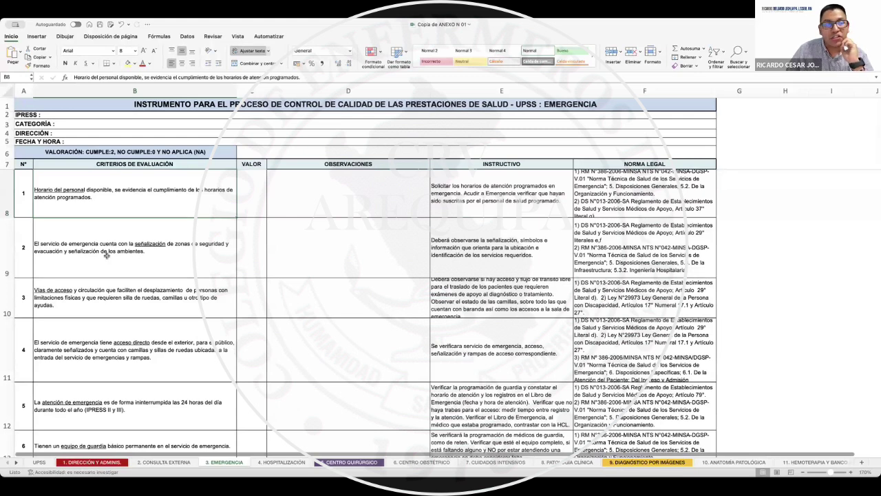
pyautogui.click(245, 190)
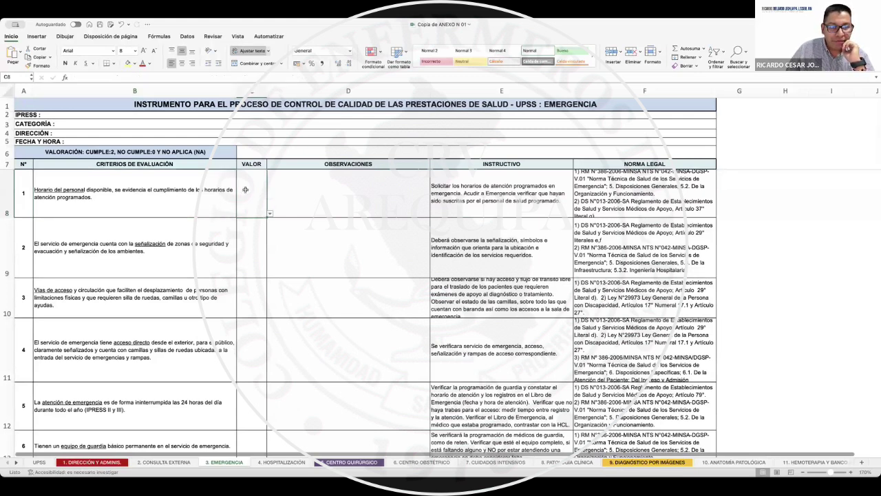
pyautogui.click(270, 215)
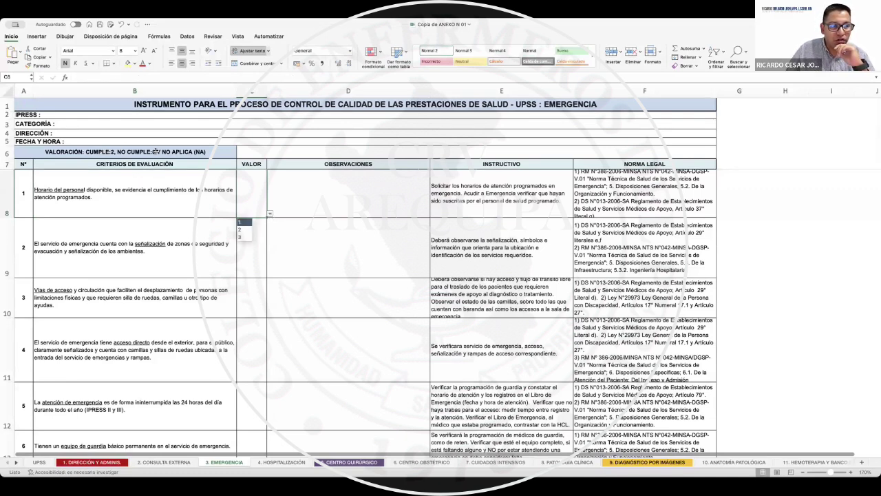
pyautogui.click(240, 232)
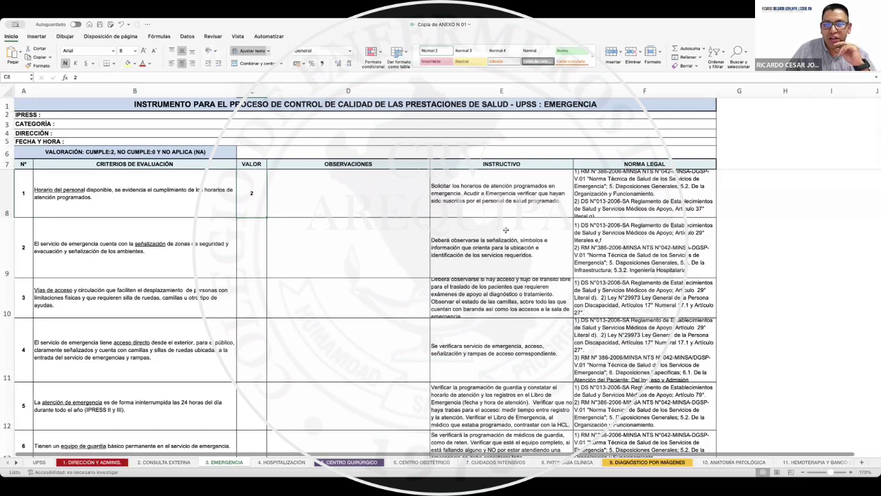
# Read the INSTRUCTIVO and NORMA LEGAL entries for criterion 1 in the emergency checklist
pyautogui.click(435, 189)
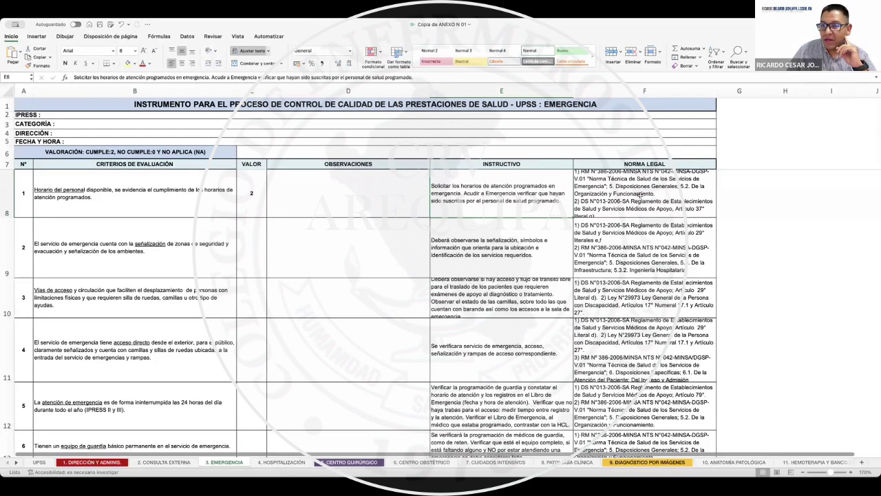
pyautogui.click(640, 196)
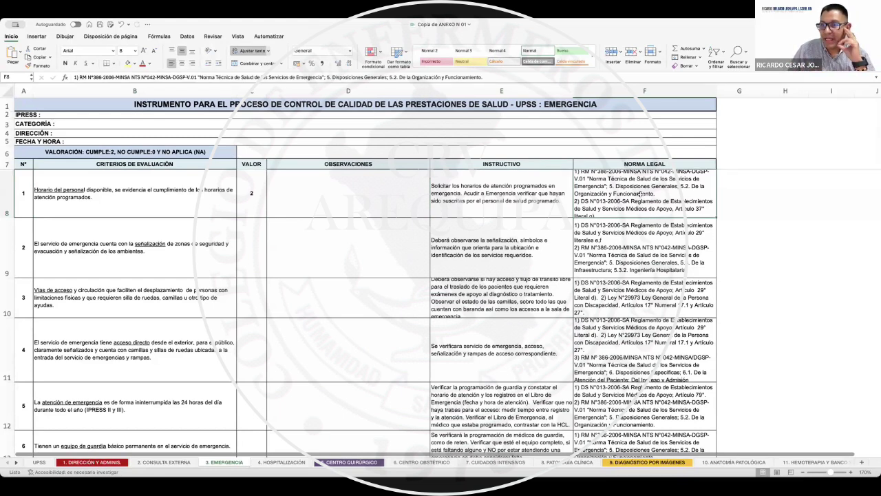
pyautogui.hscroll(1, 640, 195)
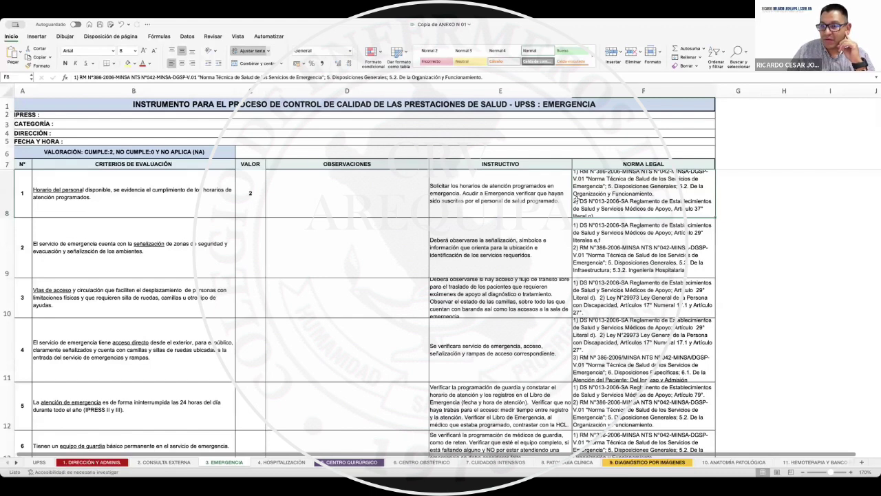
pyautogui.scroll(-1, 633, 203)
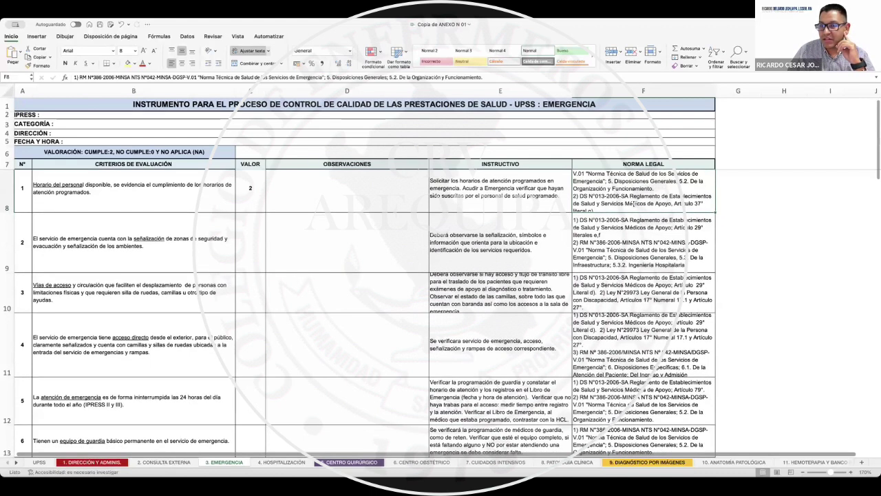
pyautogui.scroll(1, 634, 203)
pyautogui.hscroll(1, 634, 203)
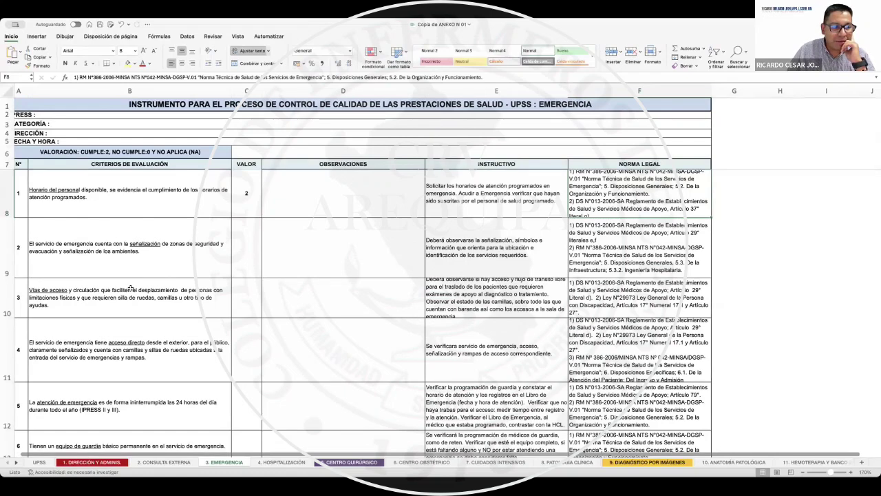
# Examine criterion 11 on the emergency medicine kit, its instructions, and the title of the technical standard in its legal norm
pyautogui.scroll(-8, 131, 288)
pyautogui.click(131, 289)
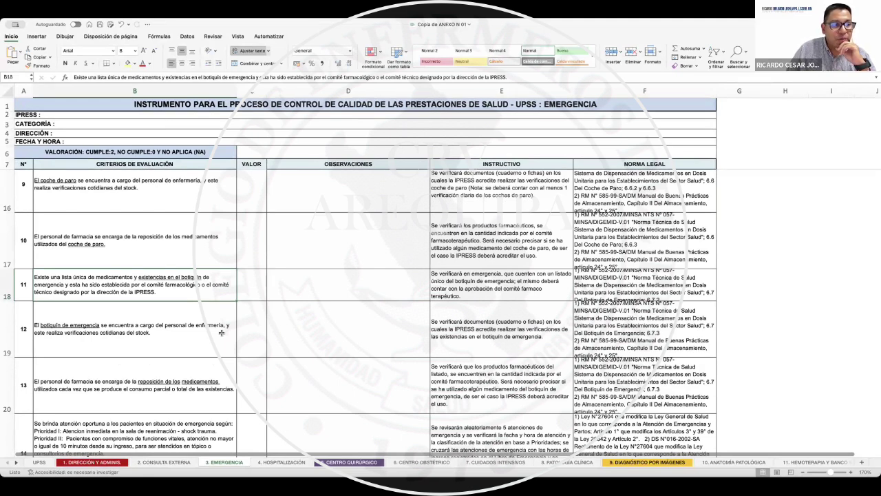
pyautogui.click(508, 292)
pyautogui.click(625, 288)
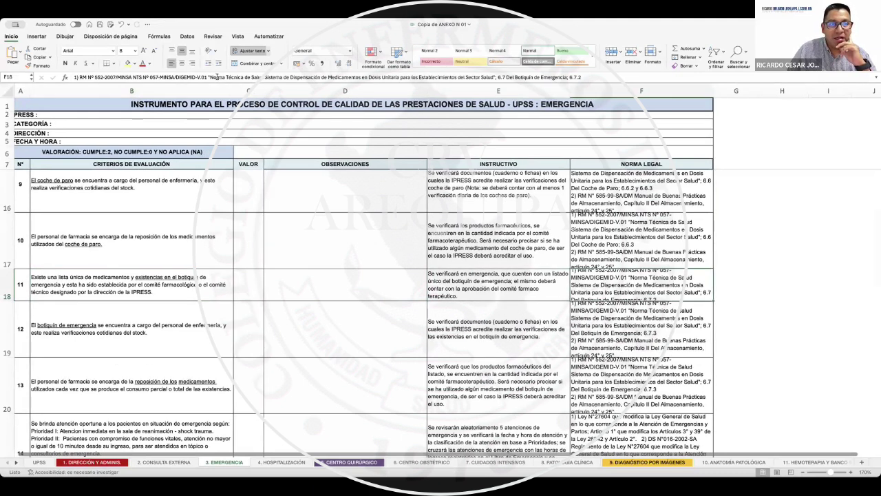
pyautogui.click(323, 76)
pyautogui.moveTo(324, 74); pyautogui.dragTo(497, 76)
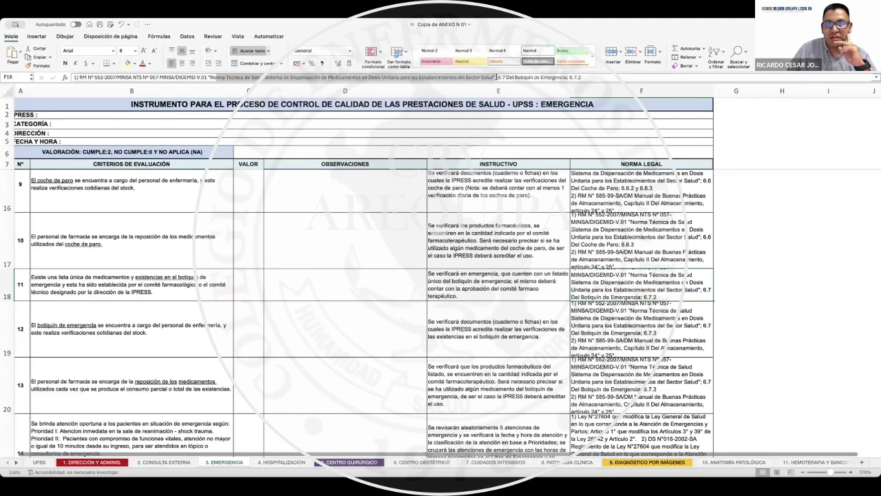
# Examine criterion 16 on the handwashing technique together with its INSTRUCTIVO and NORMA LEGAL entries
pyautogui.scroll(-10, 91, 314)
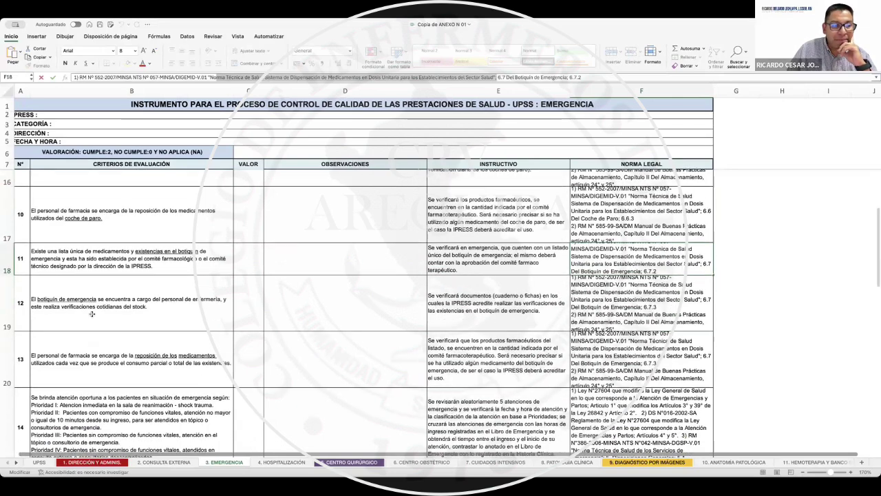
pyautogui.scroll(5, 92, 313)
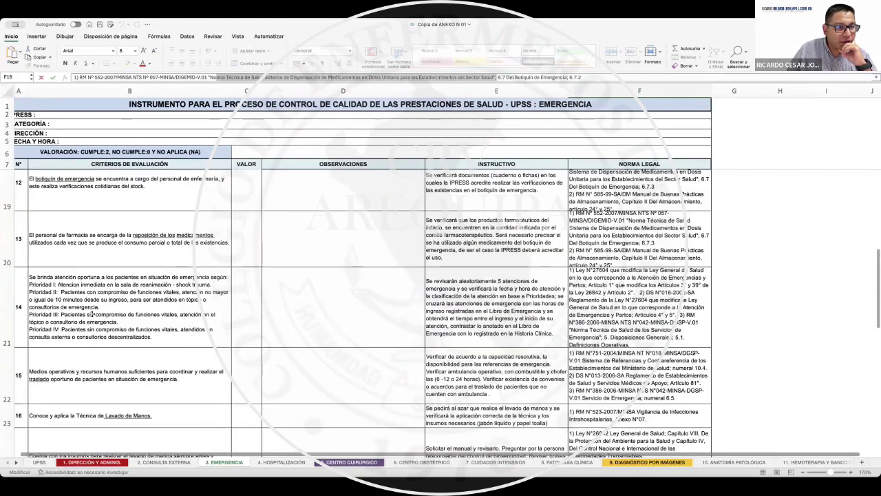
pyautogui.scroll(-4, 91, 314)
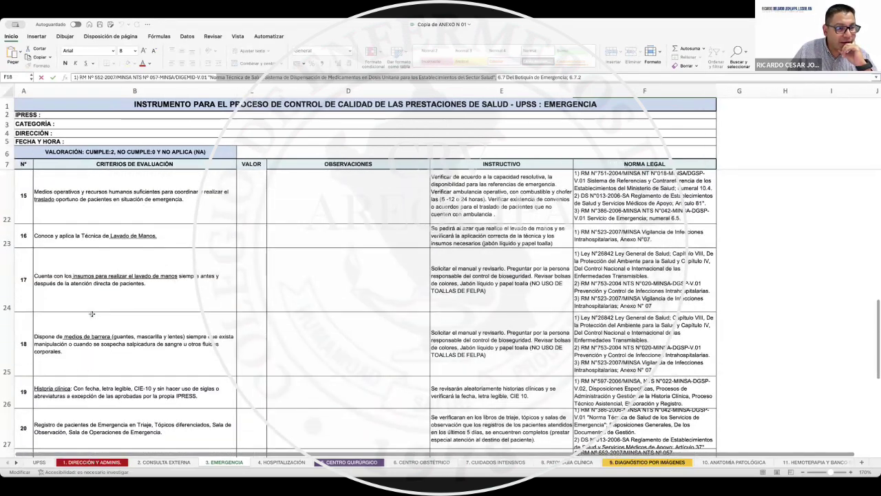
pyautogui.click(105, 242)
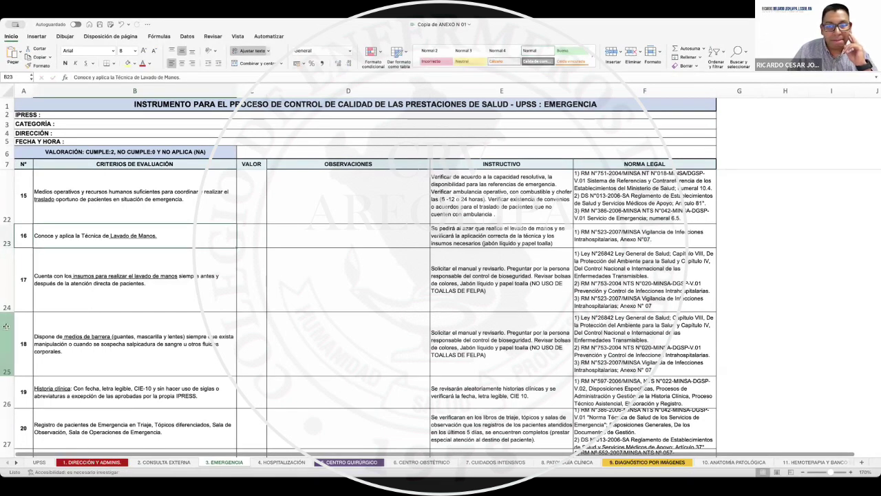
pyautogui.click(532, 230)
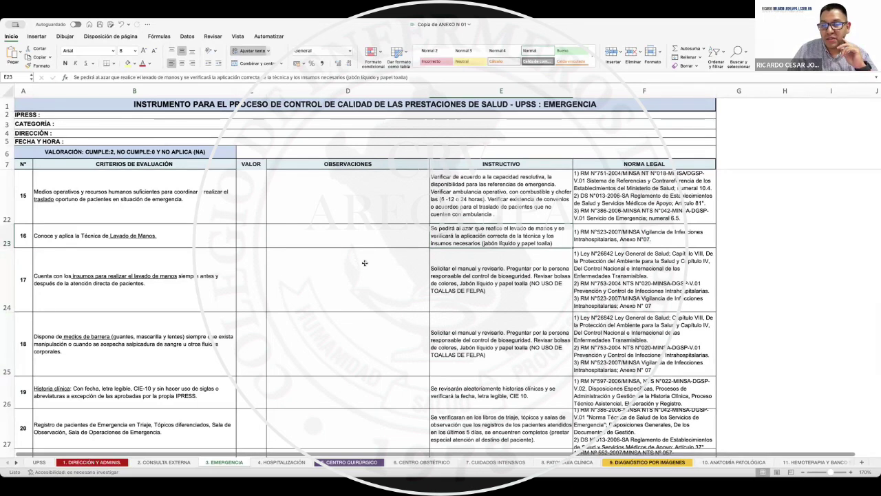
pyautogui.click(636, 241)
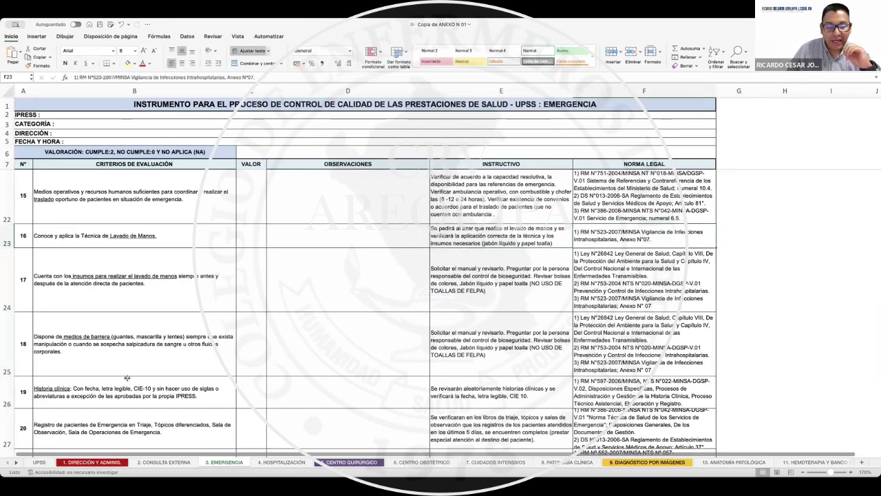
# Examine criterion 25 on adverse events together with its INSTRUCTIVO and NORMA LEGAL entries
pyautogui.scroll(-10, 127, 377)
pyautogui.scroll(2, 127, 377)
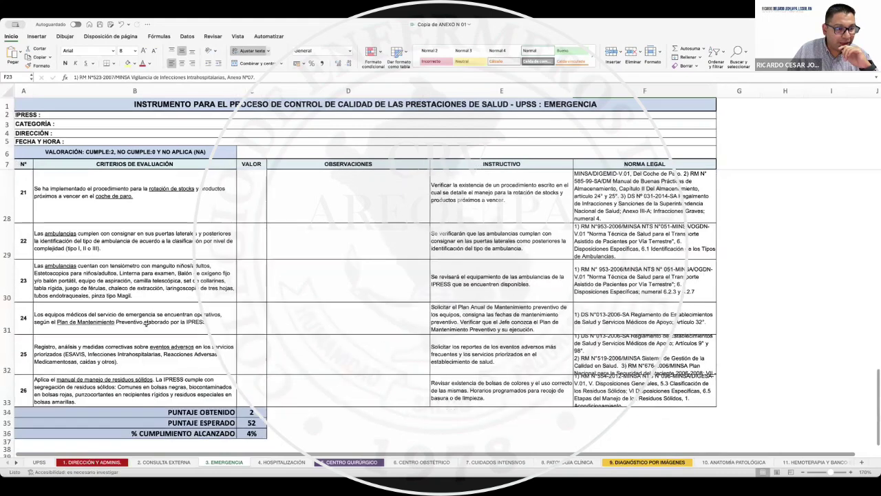
pyautogui.click(137, 337)
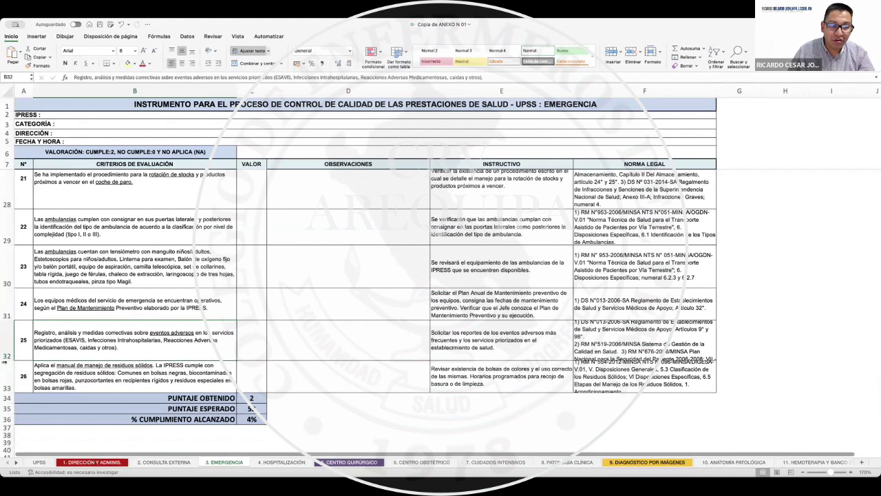
pyautogui.click(478, 344)
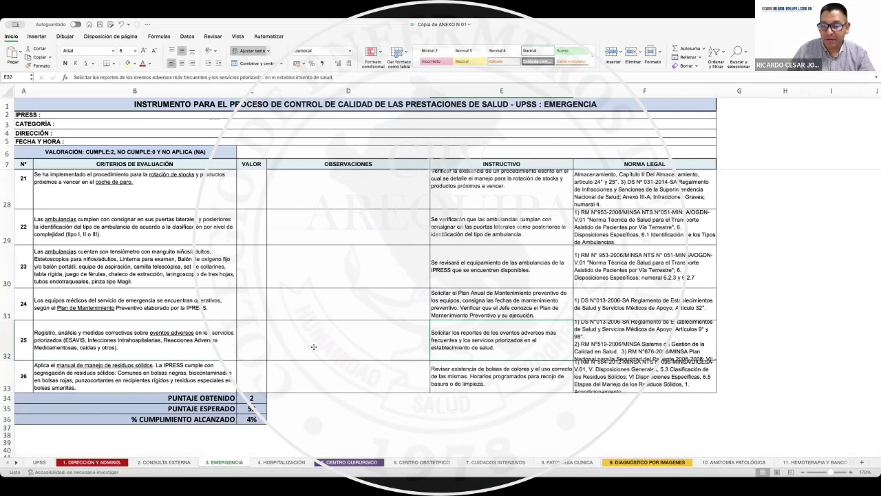
pyautogui.click(616, 349)
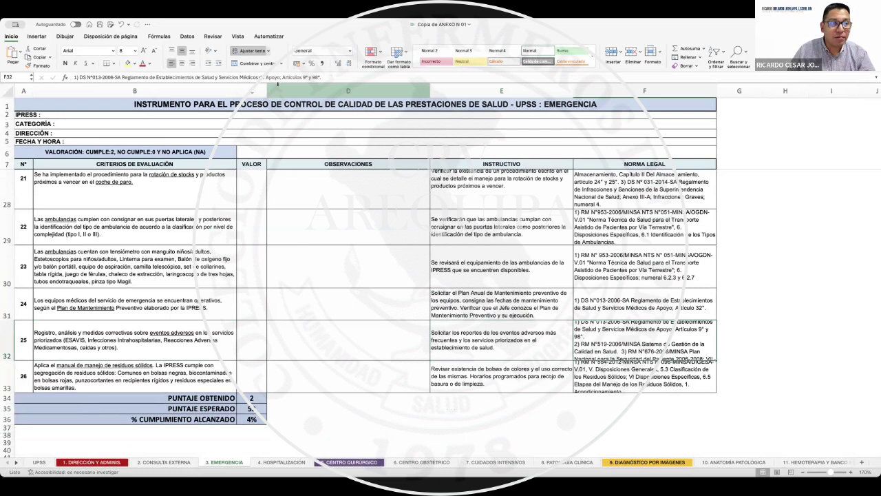
# Read the remaining legal norms cited in the NORMA LEGAL entry for criterion 25 on adverse events
pyautogui.scroll(-1, 278, 77)
pyautogui.click(353, 78)
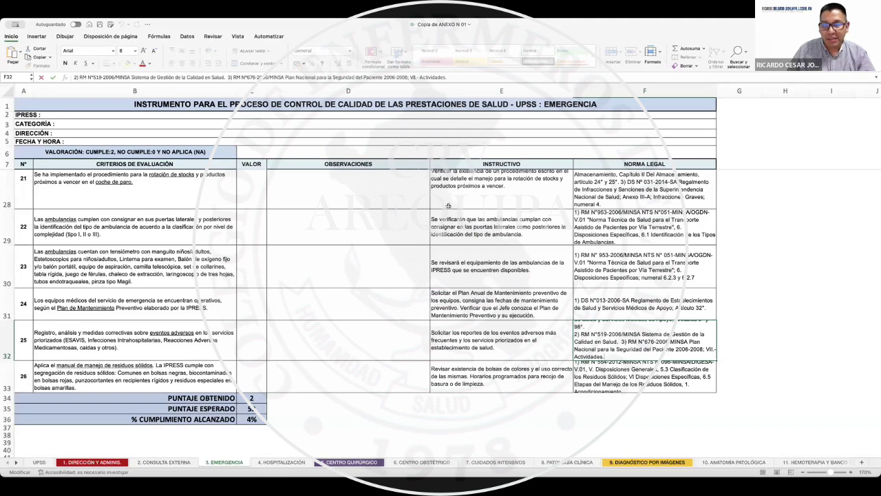
pyautogui.click(278, 165)
pyautogui.click(288, 238)
pyautogui.click(378, 303)
pyautogui.press('Up')
pyautogui.press('Right')
pyautogui.press('Up')
pyautogui.scroll(3, 522, 259)
pyautogui.click(528, 260)
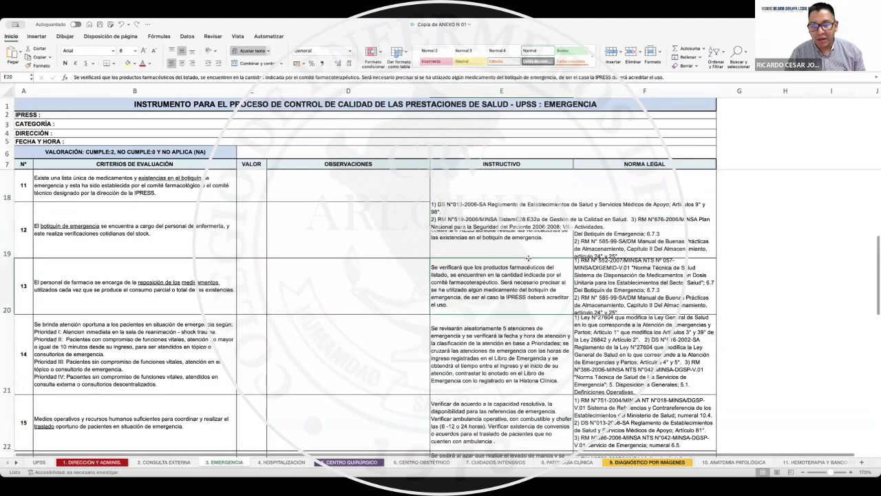
pyautogui.press('Left')
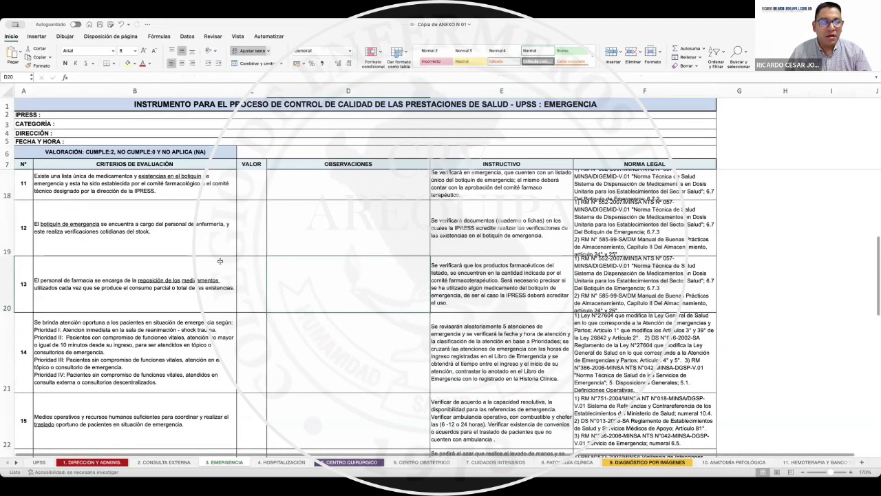
# Review the emergency checklist's criteria and score totals, and select the VALORACIÓN scoring key above the criteria
pyautogui.scroll(4, 219, 260)
pyautogui.scroll(-5, 219, 260)
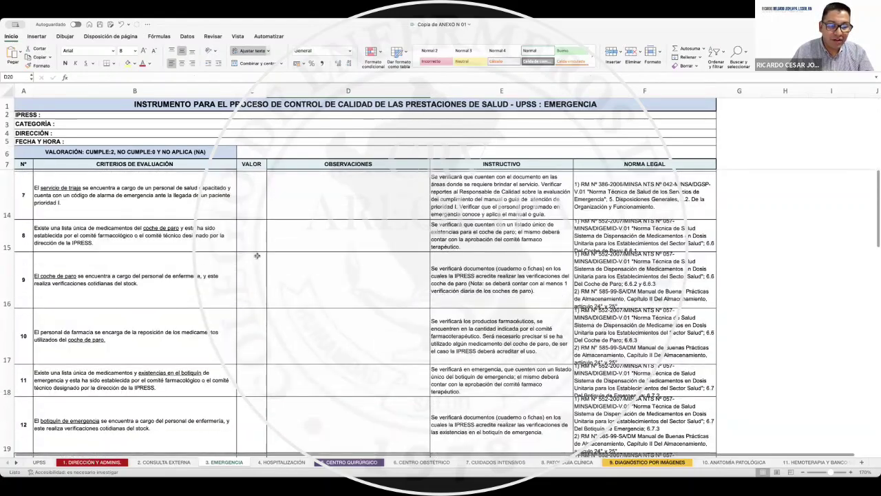
pyautogui.scroll(-10, 256, 255)
pyautogui.scroll(2, 257, 255)
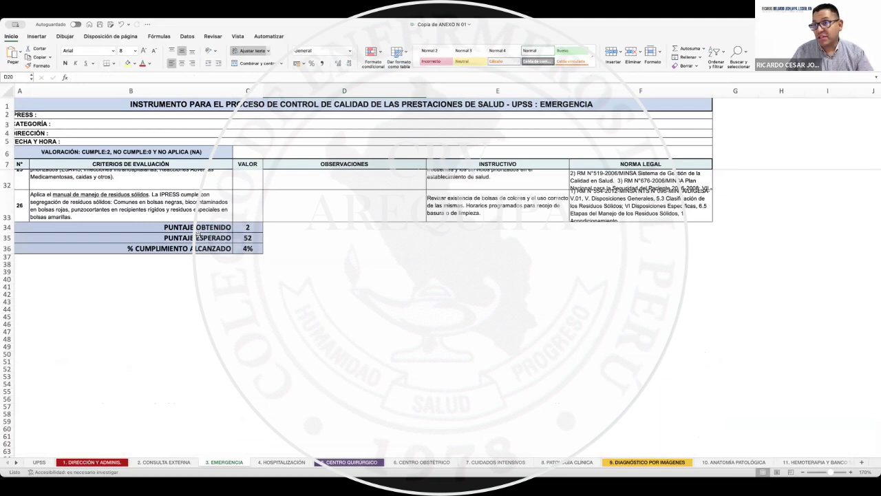
pyautogui.scroll(15, 234, 235)
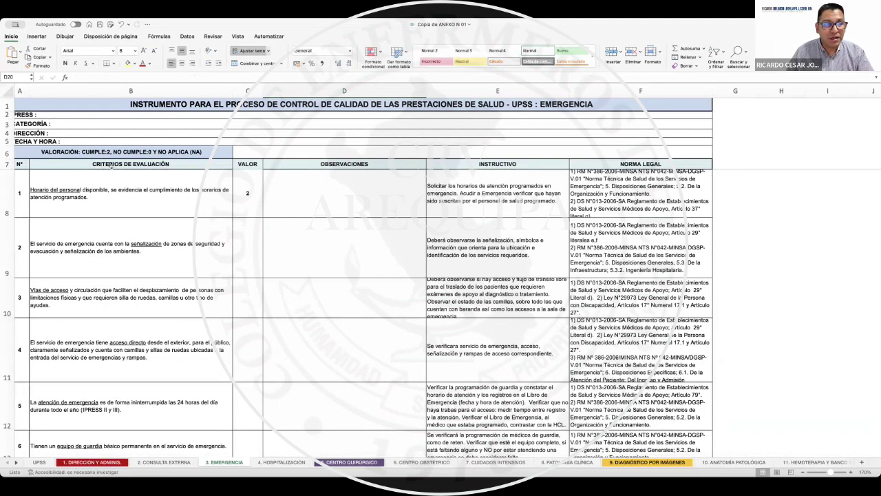
pyautogui.hscroll(-1, 102, 150)
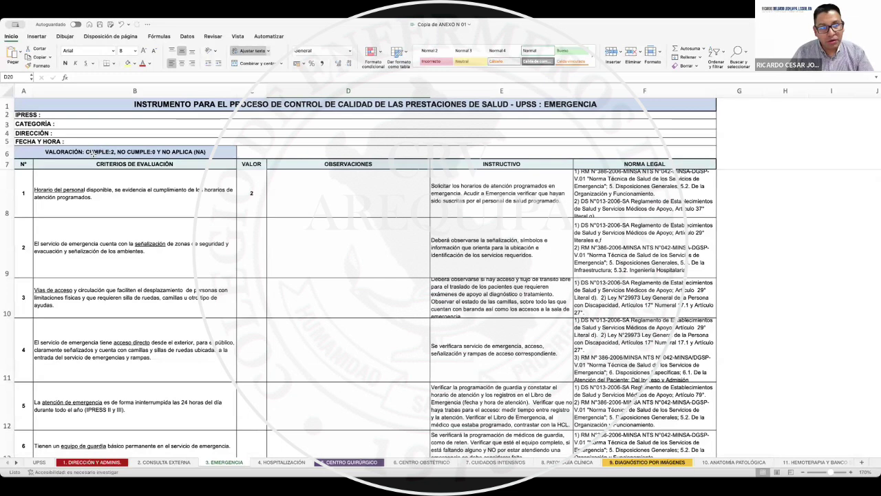
pyautogui.click(95, 152)
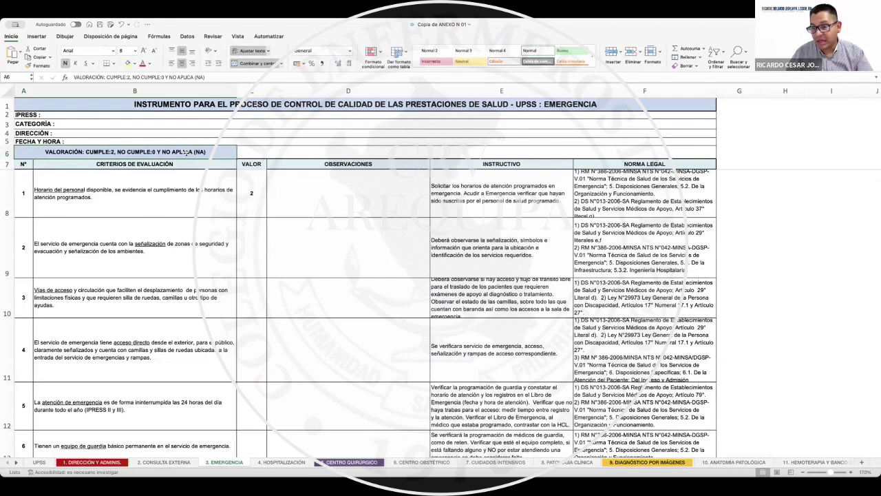
# Open the CENTRO QUIRÚRGICO sheet and enlarge its view to 220% for reading
pyautogui.click(338, 459)
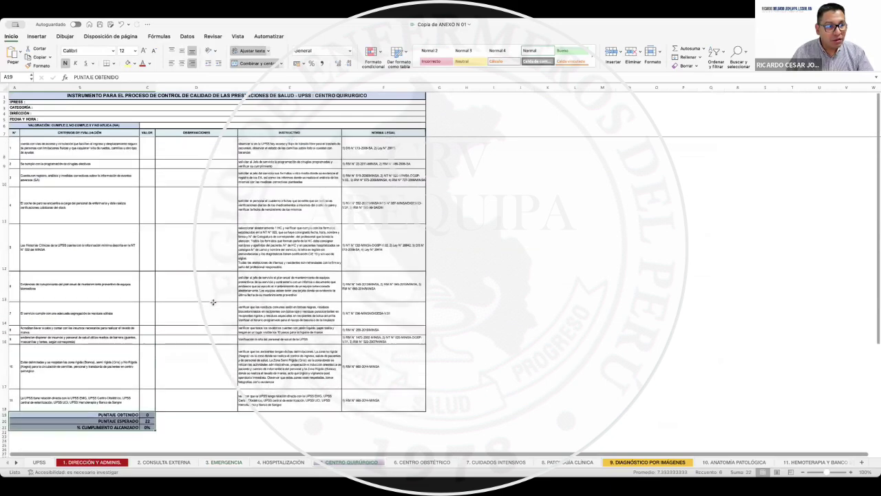
pyautogui.click(849, 472)
pyautogui.click(849, 472)
pyautogui.click(849, 472)
pyautogui.click(850, 473)
pyautogui.click(849, 472)
pyautogui.click(850, 472)
pyautogui.click(850, 472)
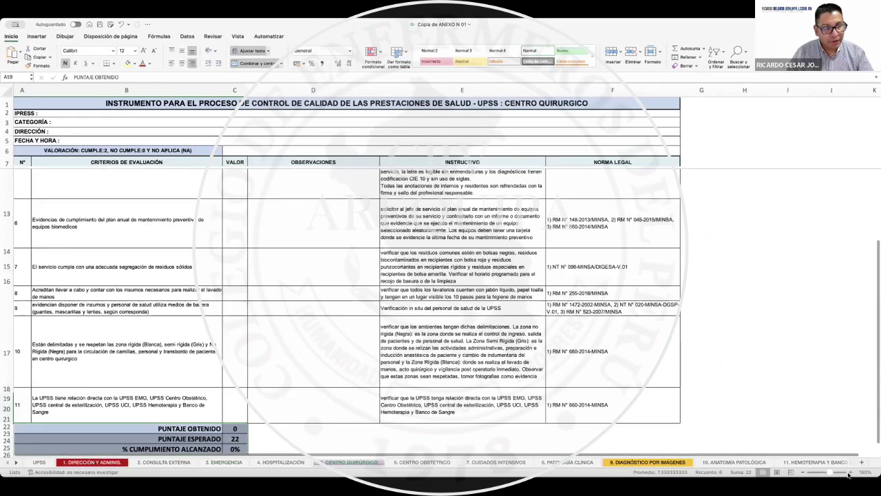
pyautogui.click(849, 472)
pyautogui.scroll(10, 418, 389)
pyautogui.keyDown('ctrl'); pyautogui.scroll(4, 418, 389); pyautogui.keyUp('ctrl')
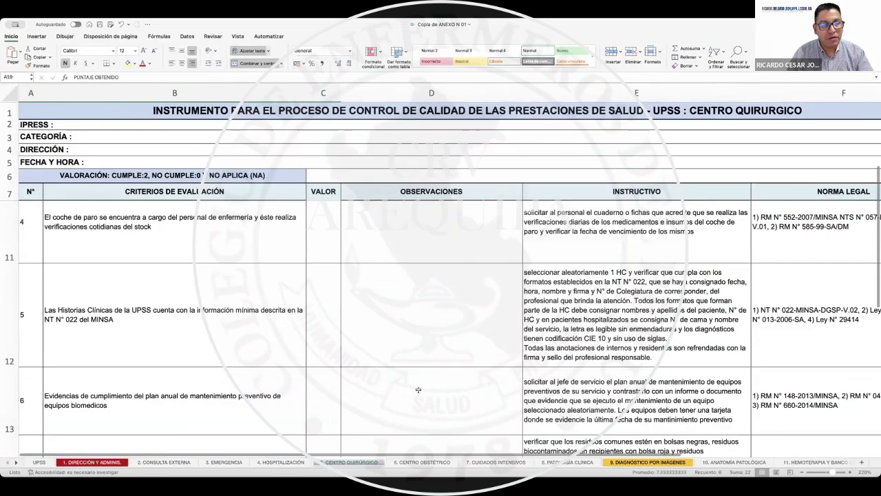
# Examine criterion 3 on adverse events in the surgical centre checklist together with its INSTRUCTIVO entry
pyautogui.click(127, 297)
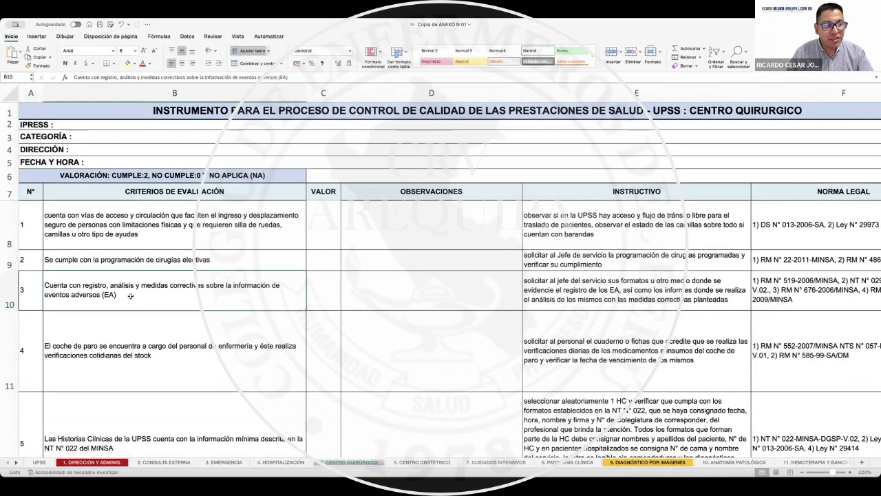
pyautogui.scroll(-1, 567, 250)
pyautogui.hscroll(5, 567, 250)
pyautogui.click(420, 270)
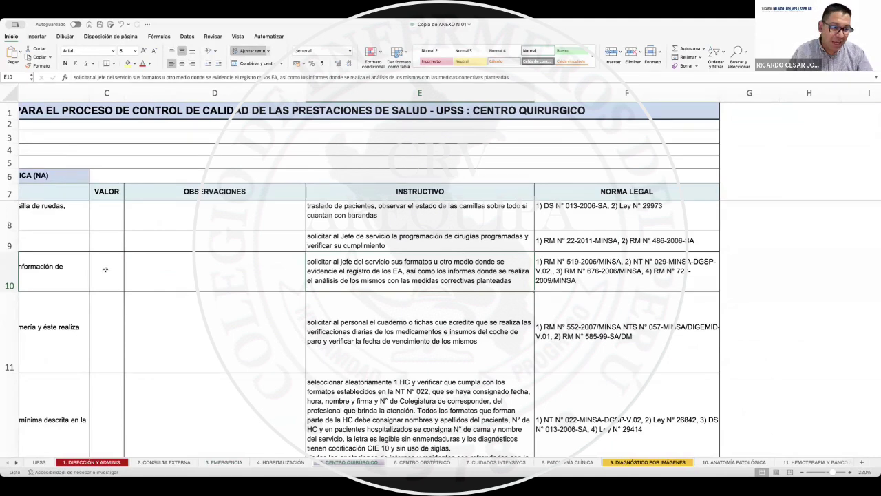
# Examine criterion 8 on handwashing supplies in the surgical centre checklist together with its INSTRUCTIVO and NORMA LEGAL entries
pyautogui.hscroll(-3, 105, 269)
pyautogui.hscroll(-3, 104, 270)
pyautogui.scroll(-5, 103, 262)
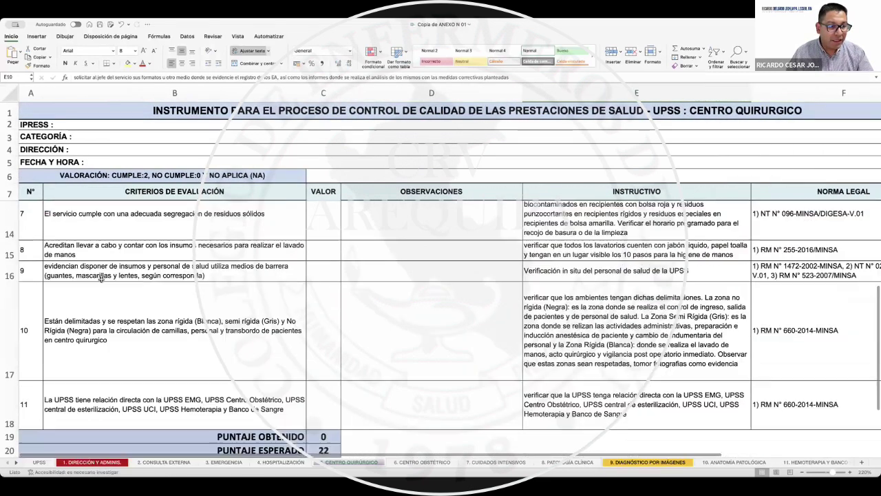
pyautogui.click(102, 256)
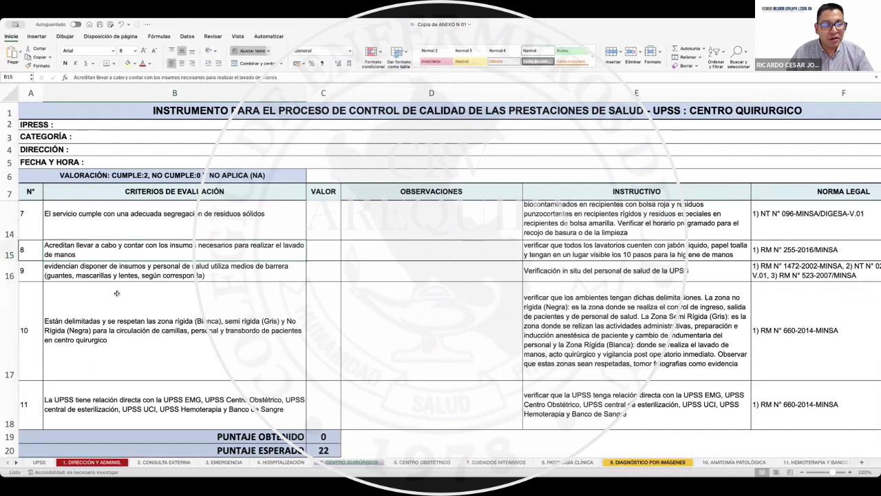
pyautogui.hscroll(5, 116, 294)
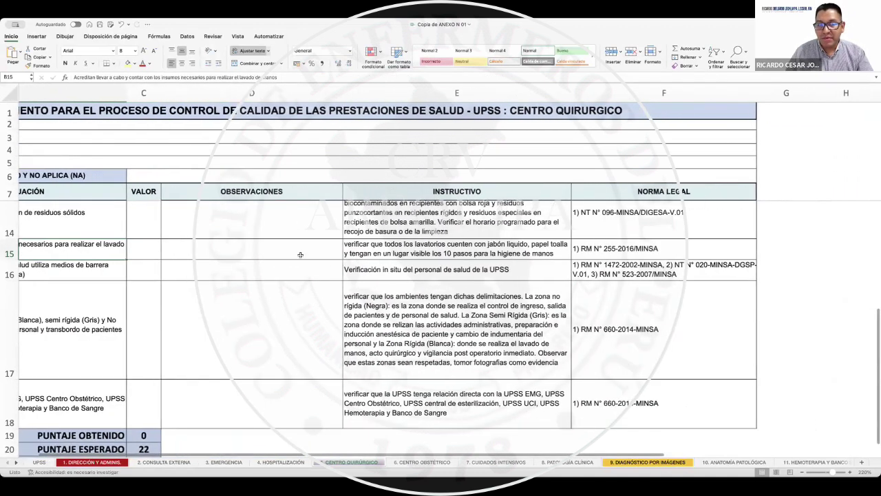
pyautogui.hscroll(-1, 386, 251)
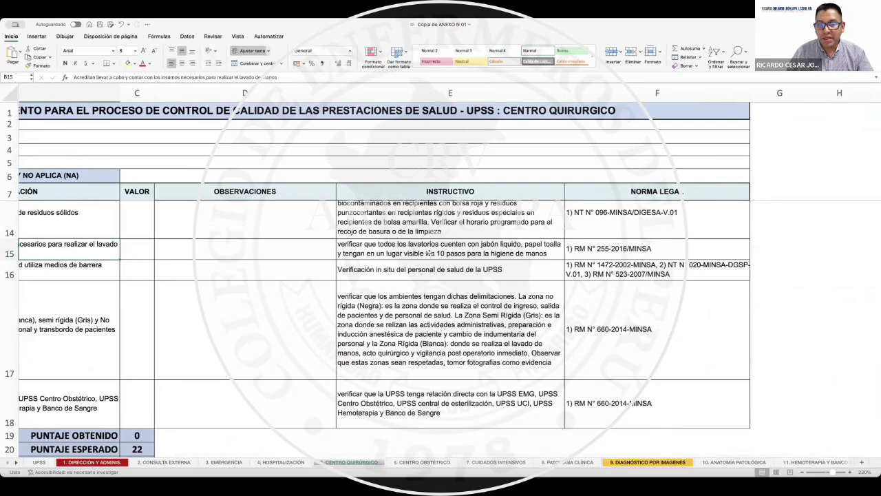
pyautogui.click(438, 255)
pyautogui.hscroll(-1, 449, 252)
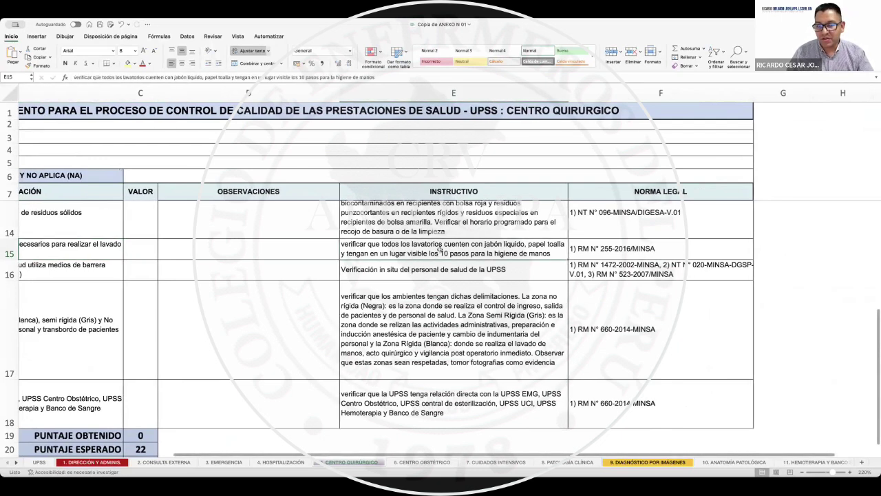
pyautogui.click(633, 248)
# Examine criterion 11 on the direct relationship with other UPSS, together with its INSTRUCTIVO and NORMA LEGAL entries
pyautogui.scroll(-1, 140, 310)
pyautogui.hscroll(-5, 139, 311)
pyautogui.click(117, 381)
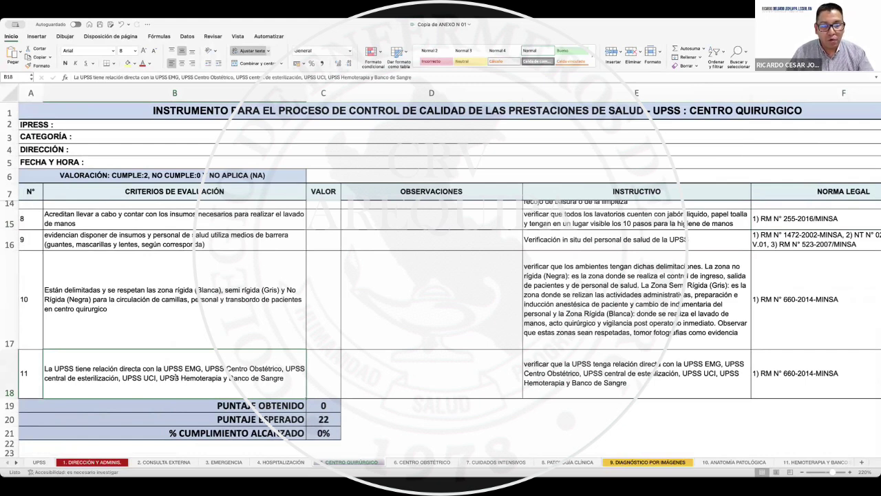
pyautogui.press('Right')
pyautogui.press('Right')
pyautogui.press('Right')
pyautogui.hscroll(5, 289, 373)
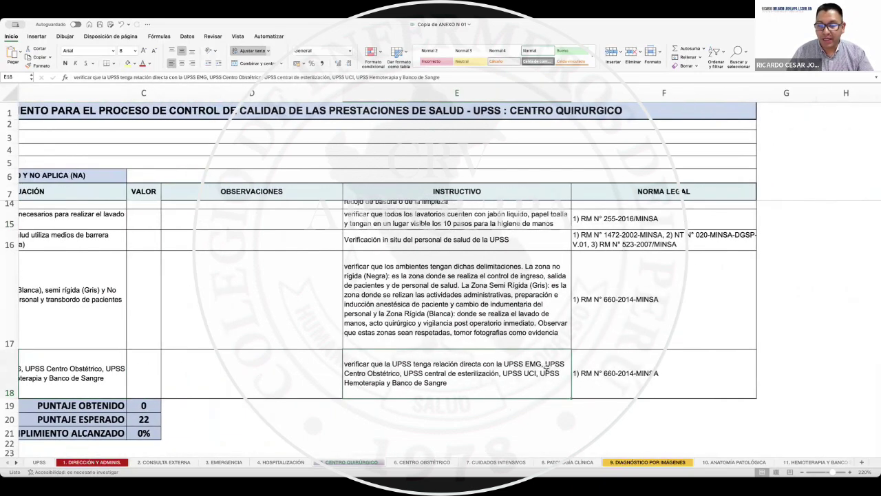
pyautogui.hscroll(1, 547, 367)
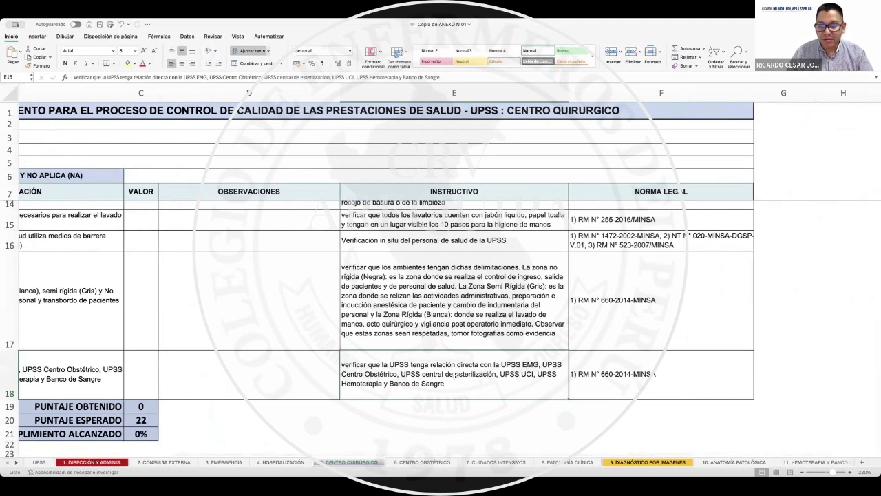
pyautogui.scroll(-1, 501, 379)
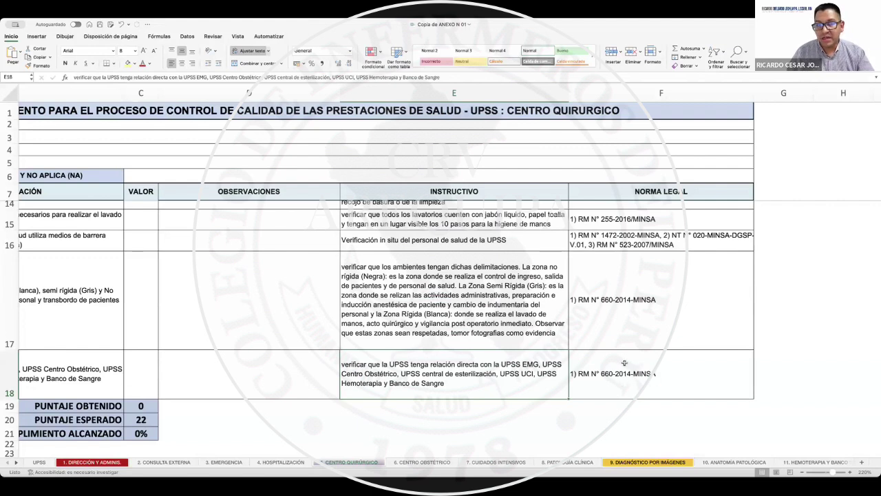
# Look back over the evaluation criteria of the surgical centre checklist
pyautogui.hscroll(-5, 192, 275)
pyautogui.scroll(10, 192, 276)
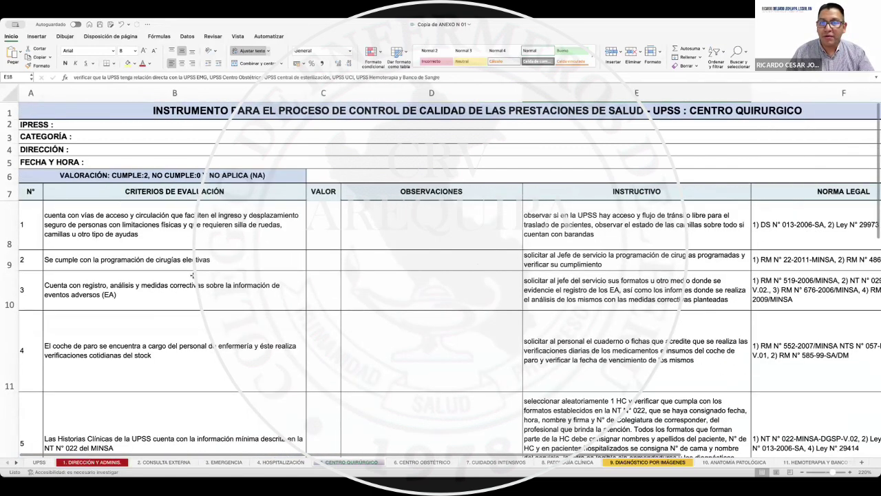
pyautogui.scroll(-10, 192, 276)
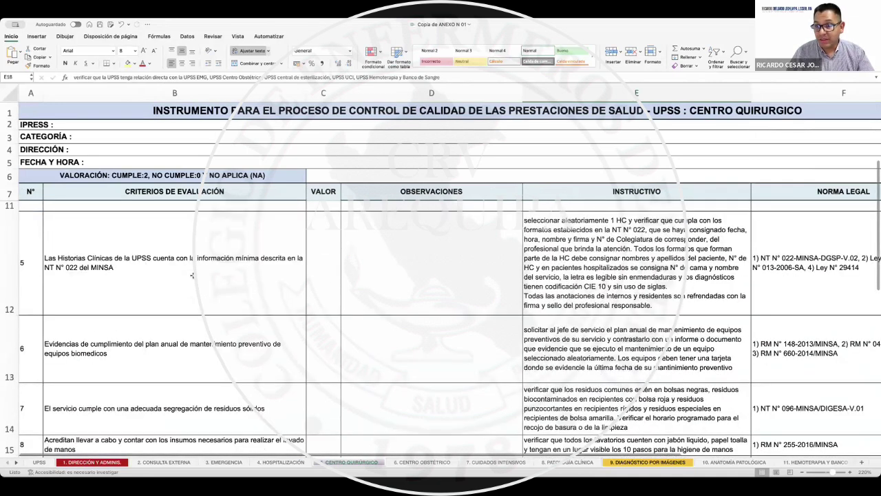
pyautogui.scroll(6, 192, 275)
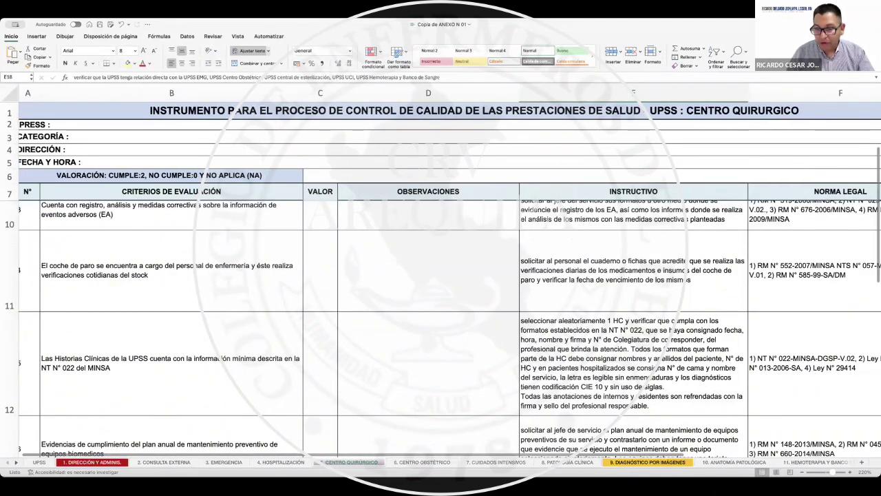
# View the HEMOTERAPIA Y BANCO DE SANGRE sheet and switch to the presentation's Planeamiento slide
pyautogui.click(740, 462)
pyautogui.click(805, 463)
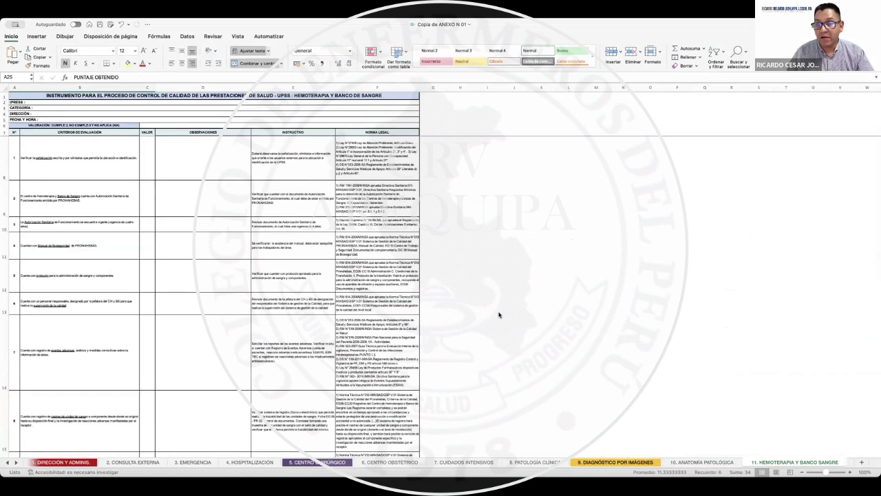
pyautogui.hotkey('alt', 'Tab')
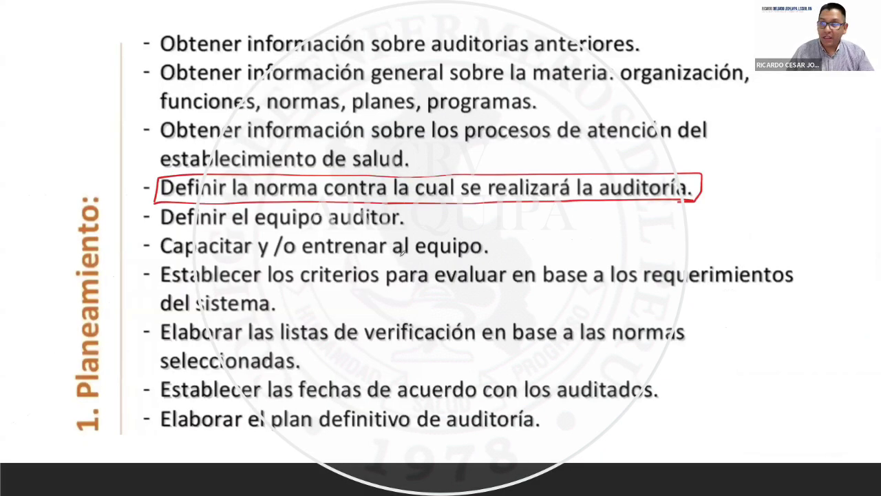